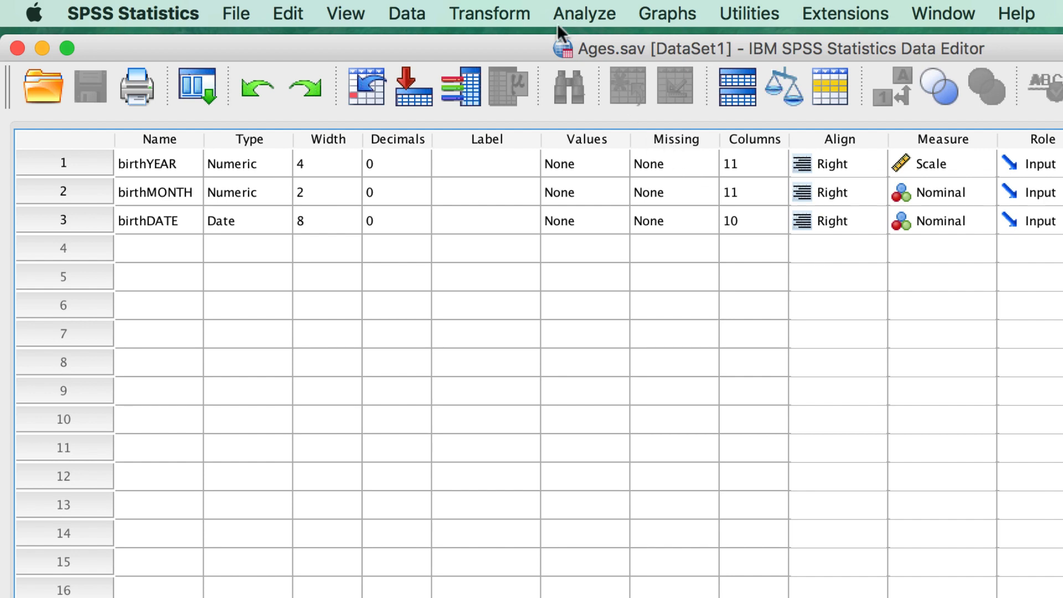
# - Start computing a new variable named AproxAge with the label "Approximate current age"
pyautogui.click(502, 8)
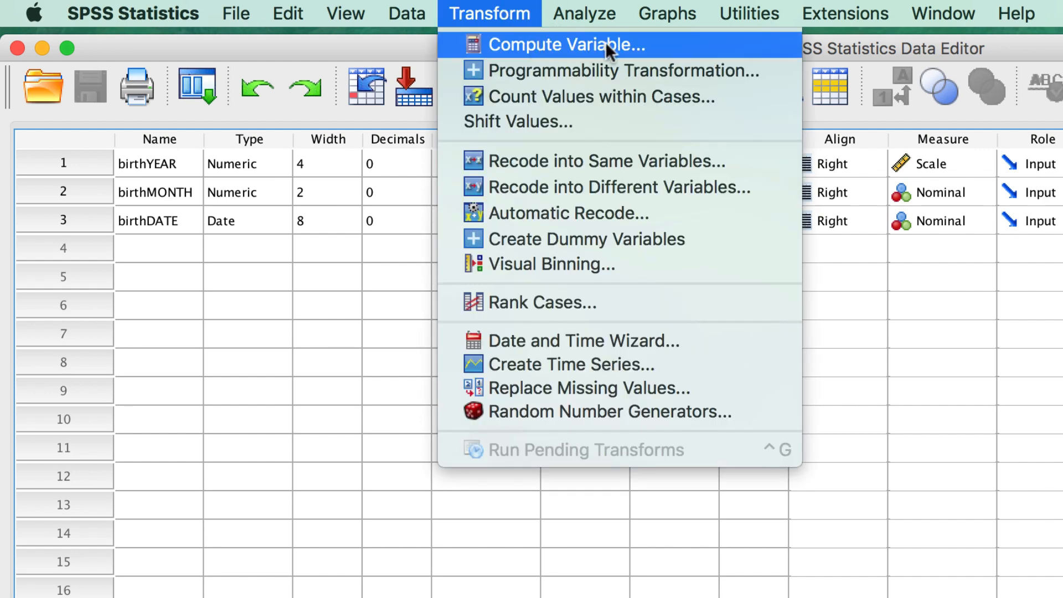
pyautogui.click(676, 38)
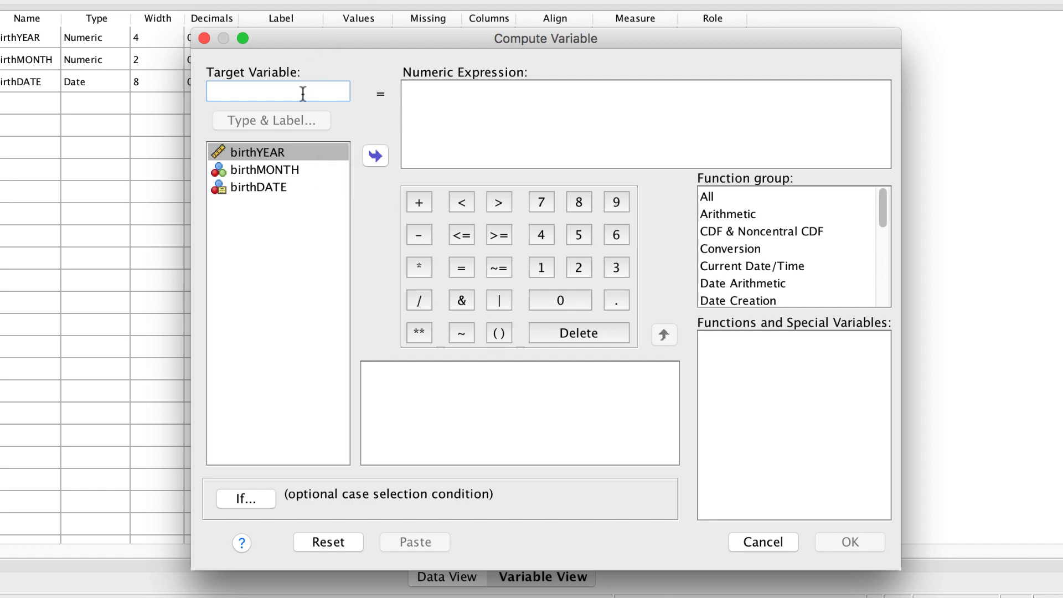
pyautogui.write('Ap')
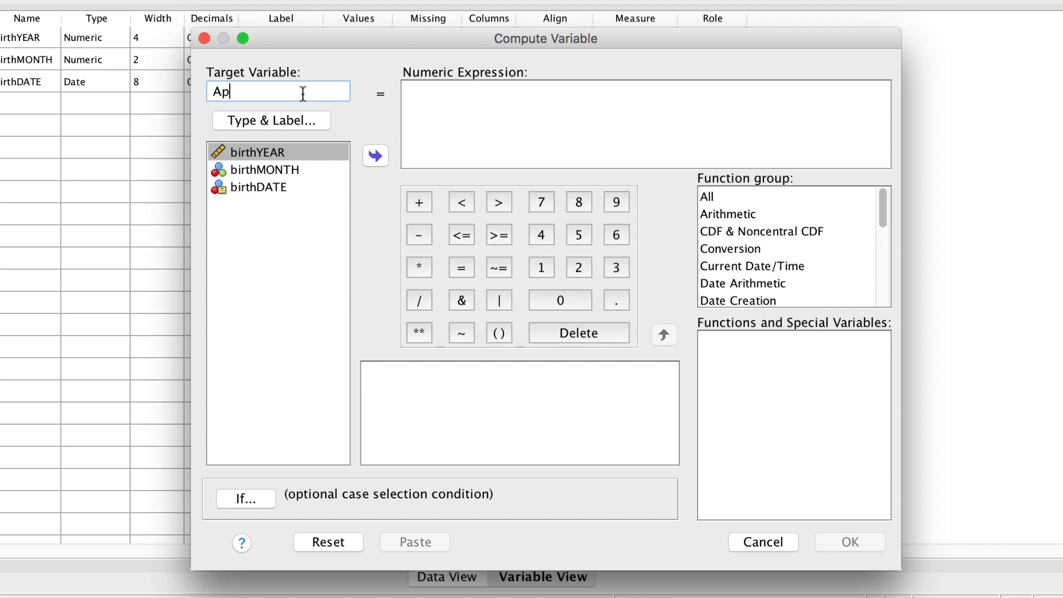
pyautogui.write('roxAge')
pyautogui.click(301, 117)
pyautogui.click(494, 232)
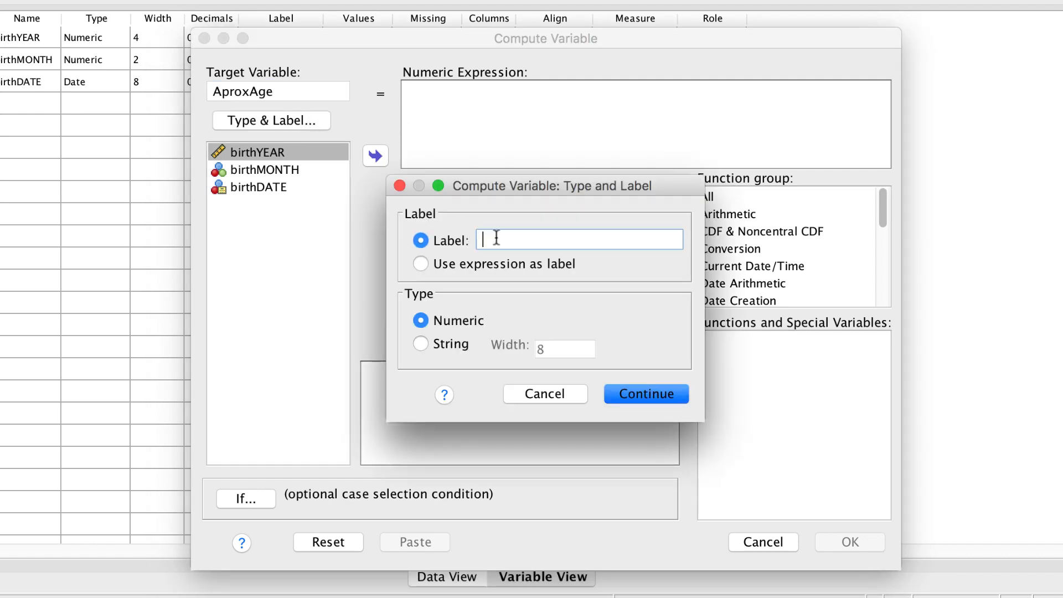
pyautogui.write('Approximate current age')
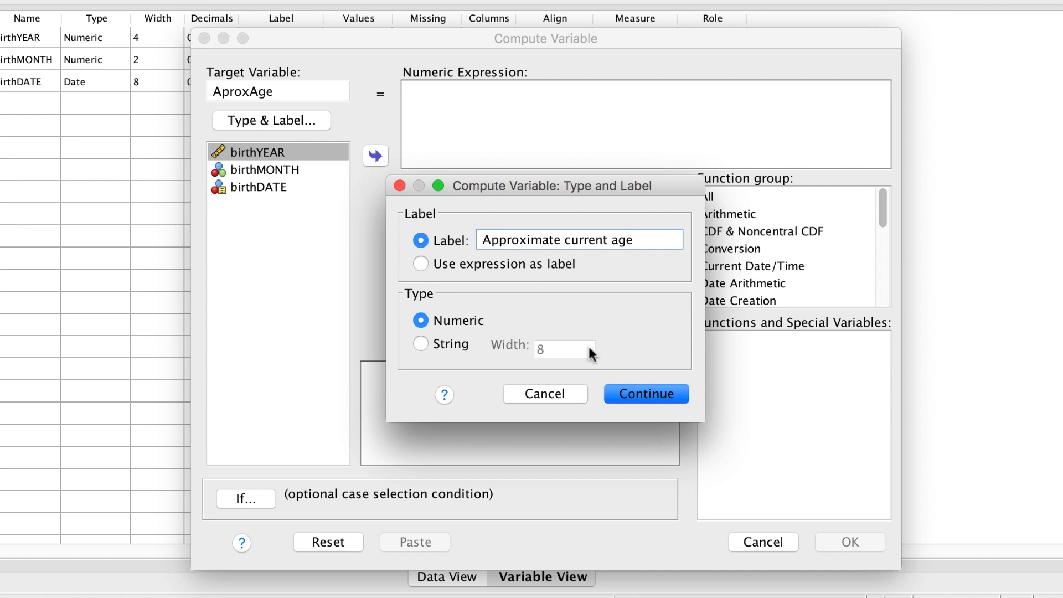
pyautogui.click(643, 396)
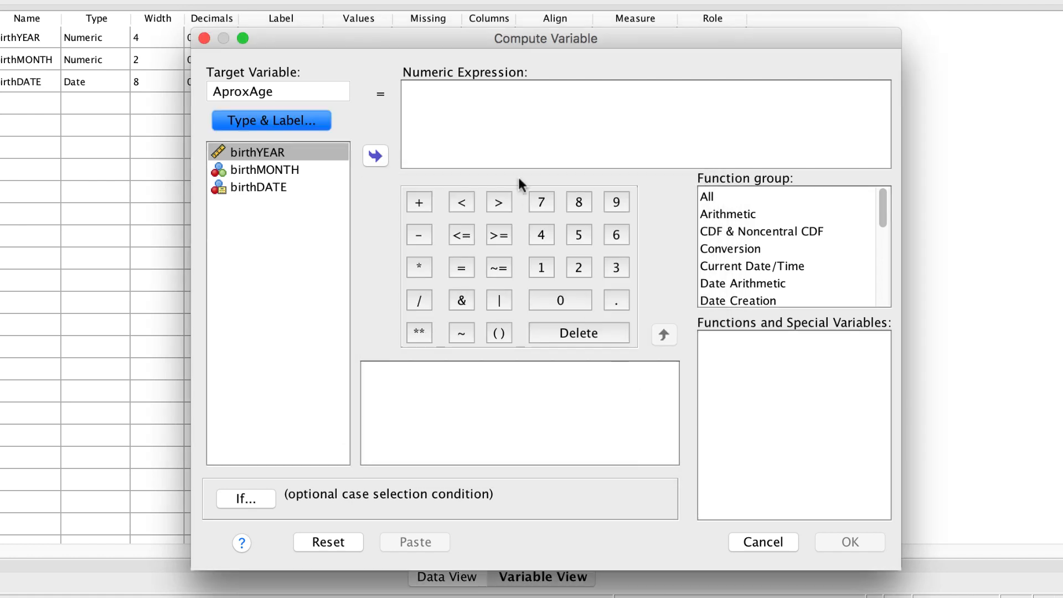
# - Compute AproxAge as 2019-birthYEAR and show the case values in the Ages.sav data set
pyautogui.click(516, 102)
pyautogui.write('2019-')
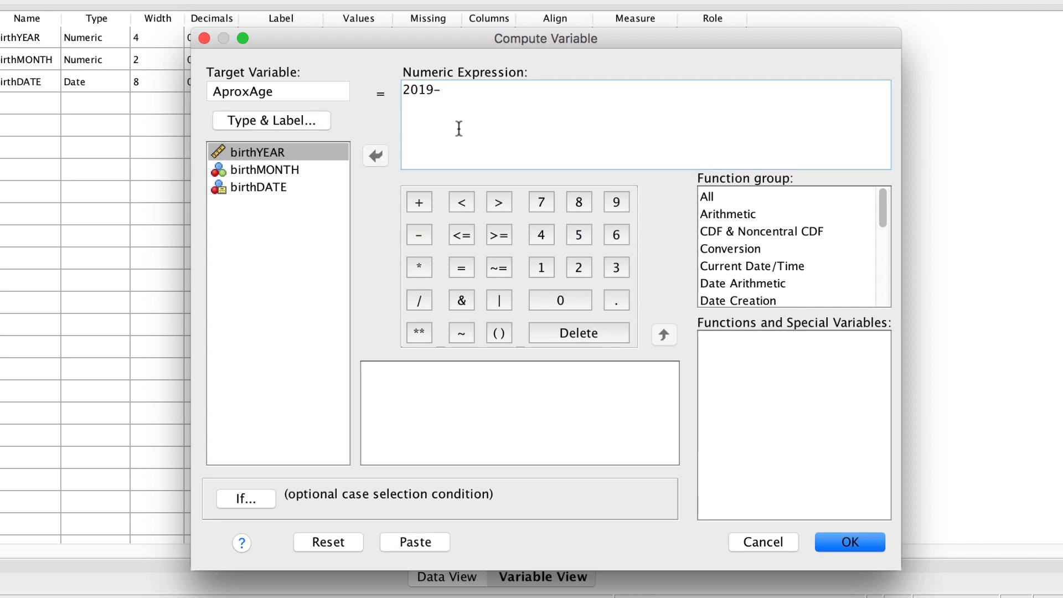
pyautogui.doubleClick(295, 151)
pyautogui.click(859, 538)
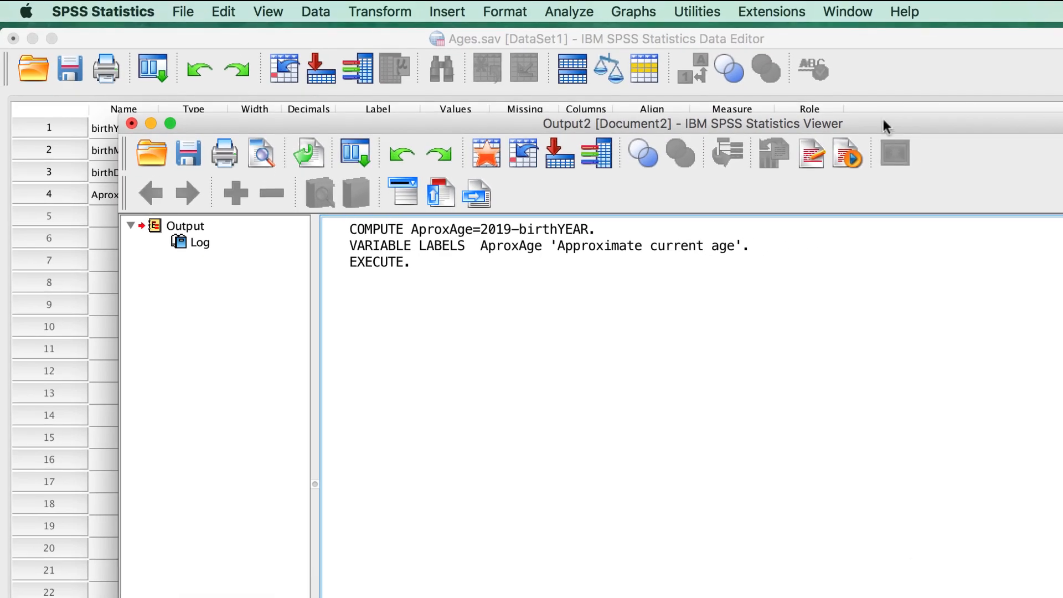
pyautogui.click(890, 73)
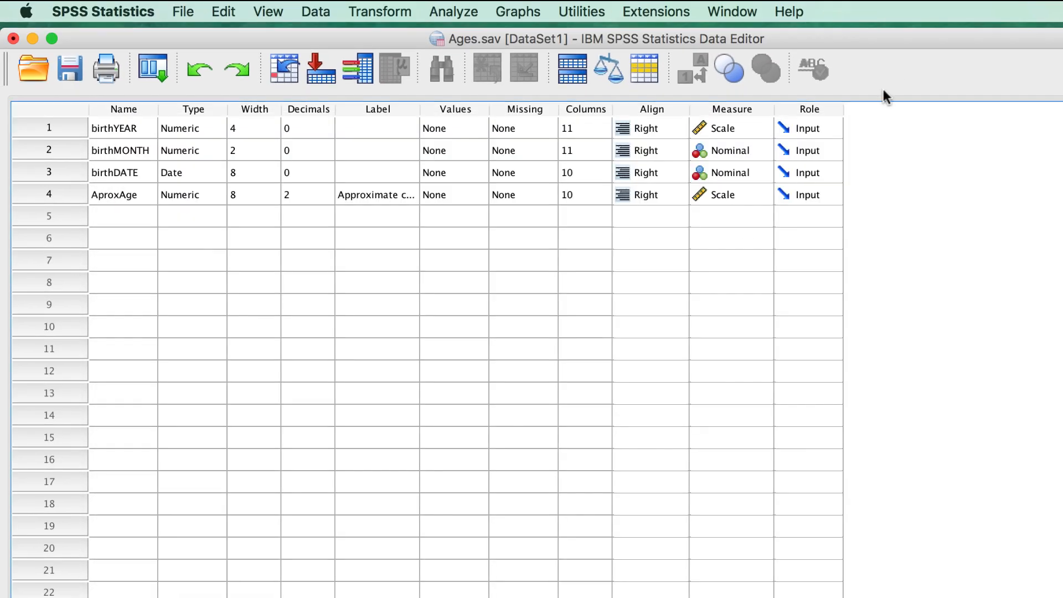
pyautogui.click(546, 597)
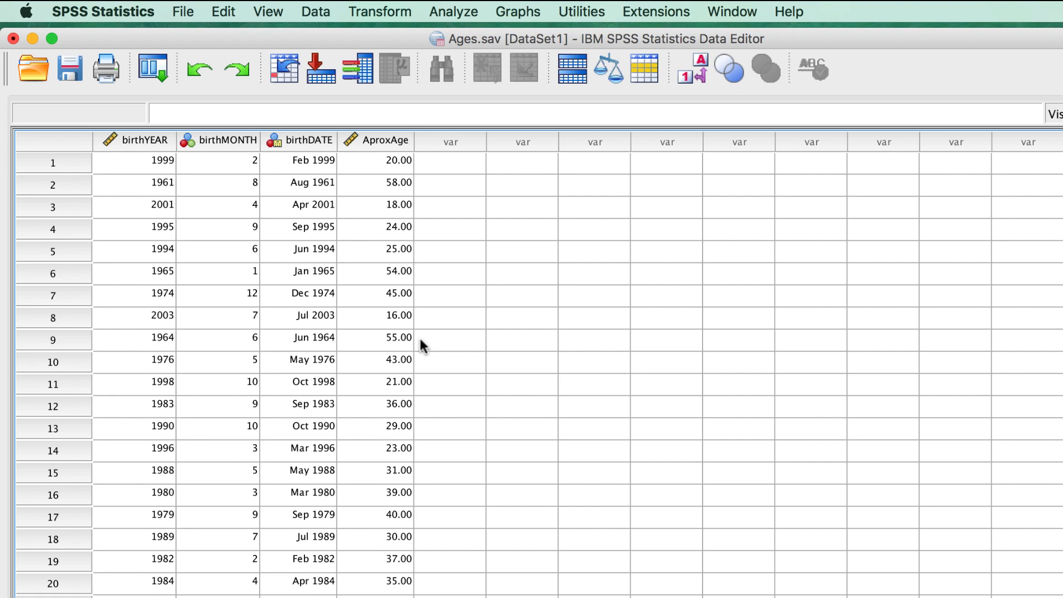
# - Clear the previous computation settings and define a new numeric target variable AGE labelled "Actual Age"
pyautogui.click(380, 14)
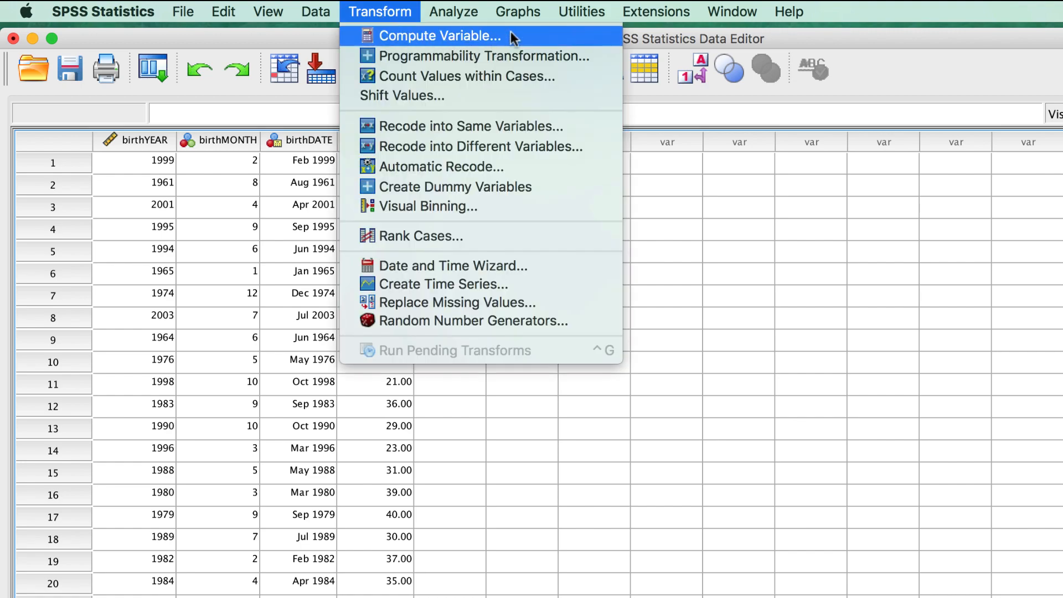
pyautogui.click(527, 36)
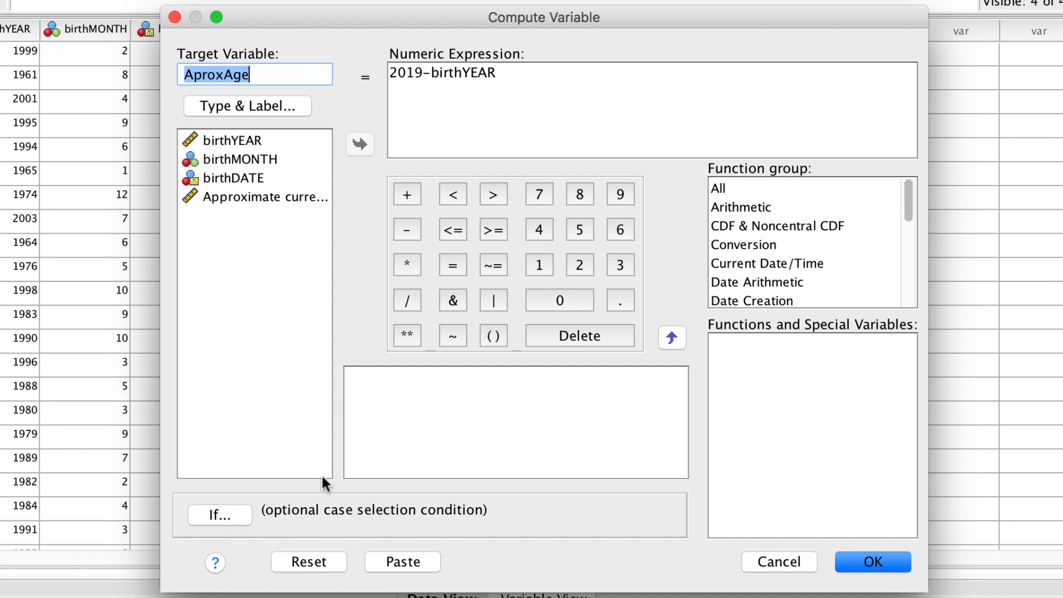
pyautogui.click(313, 562)
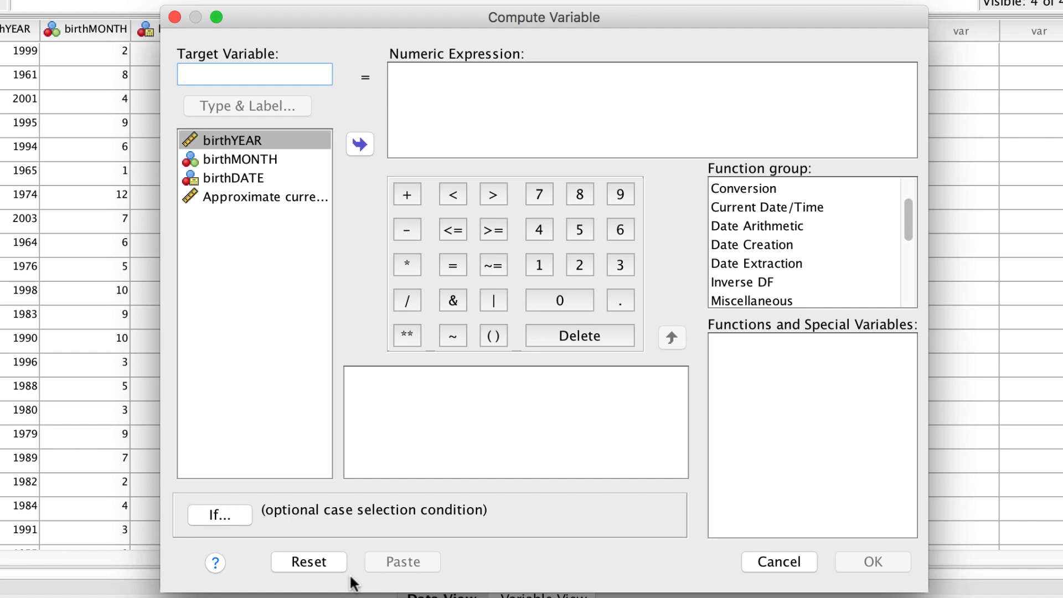
pyautogui.write('A')
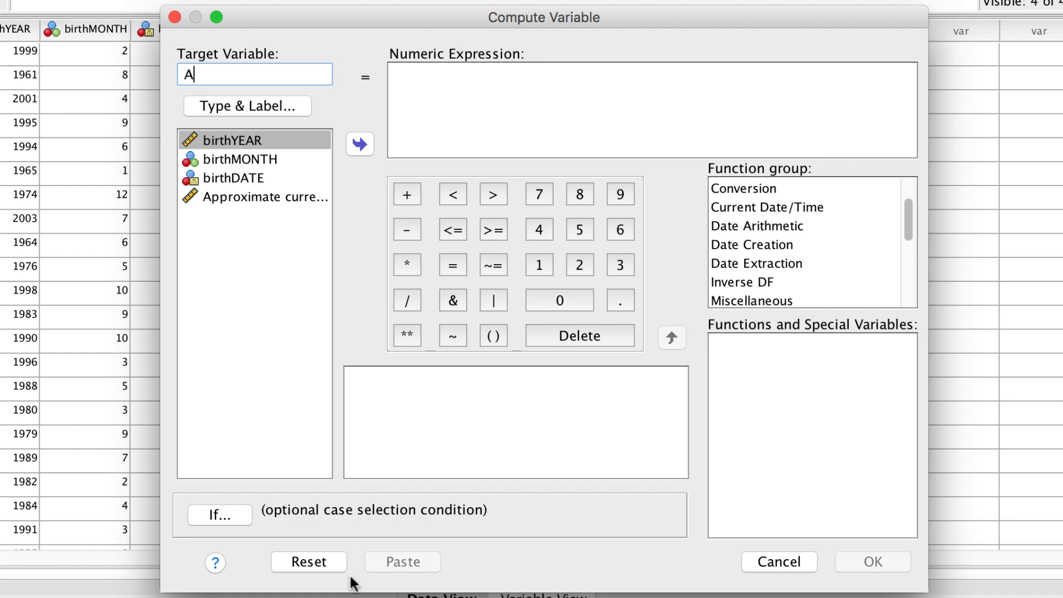
pyautogui.write('GE')
pyautogui.click(287, 106)
pyautogui.click(527, 234)
pyautogui.write('Act')
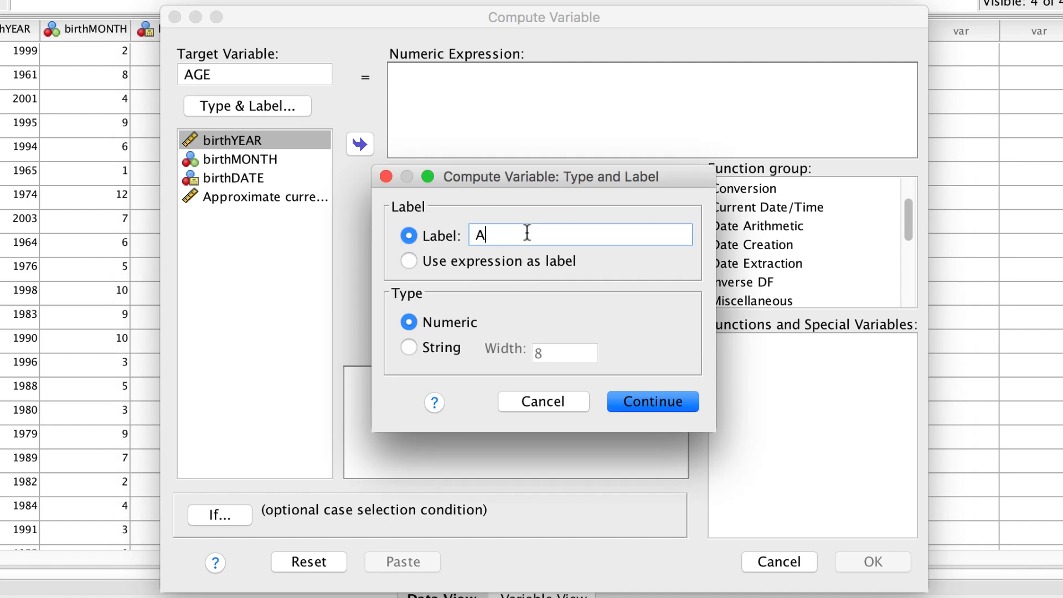
pyautogui.write('ual Age')
pyautogui.click(647, 402)
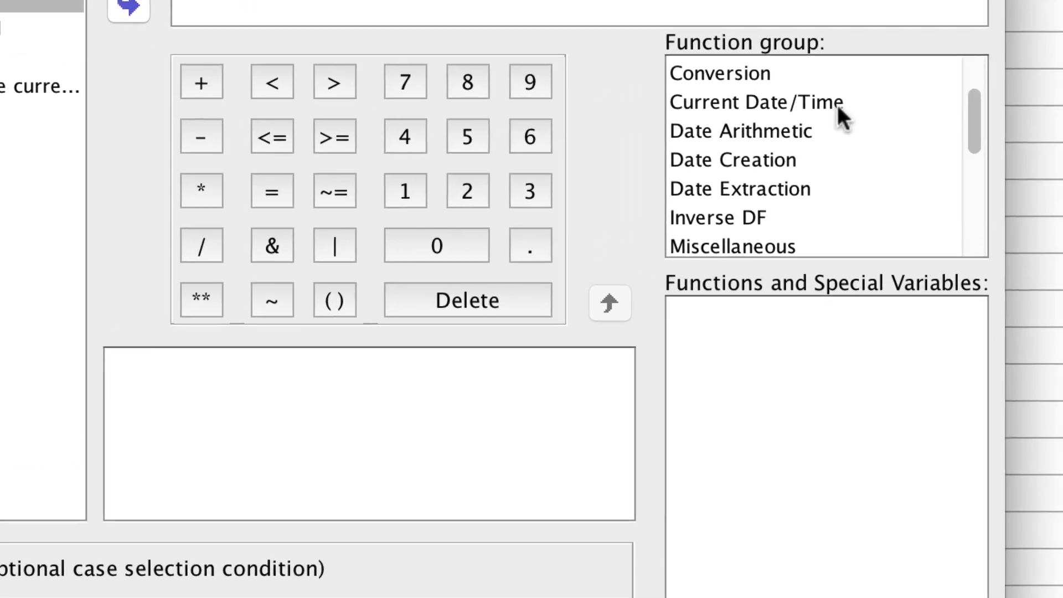
# - Examine the functions in the current date/time, date arithmetic, date creation and date extraction groups, and read the description of $Date
pyautogui.click(824, 195)
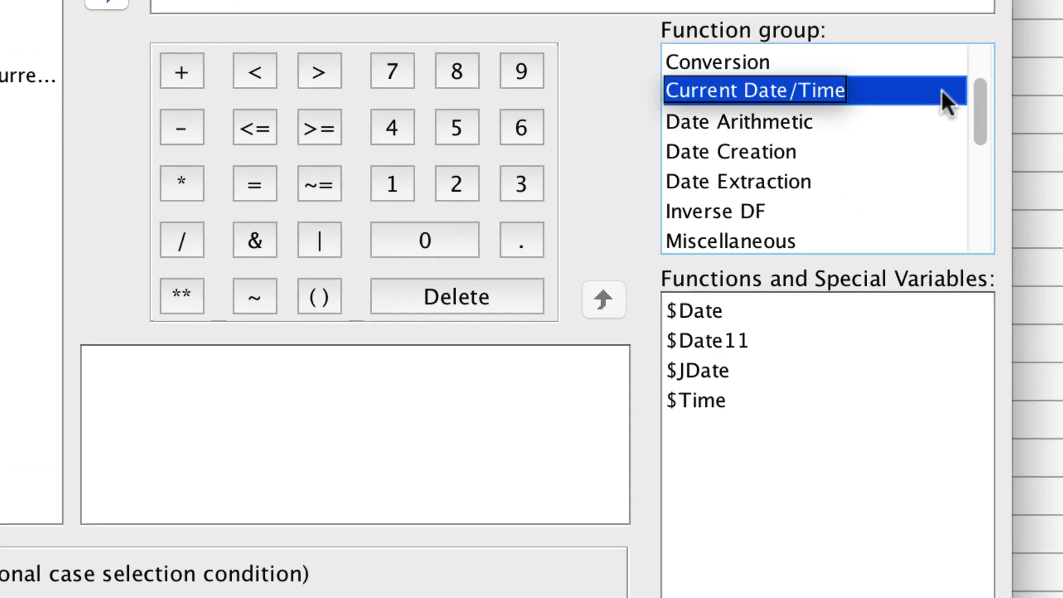
pyautogui.click(888, 122)
pyautogui.click(883, 152)
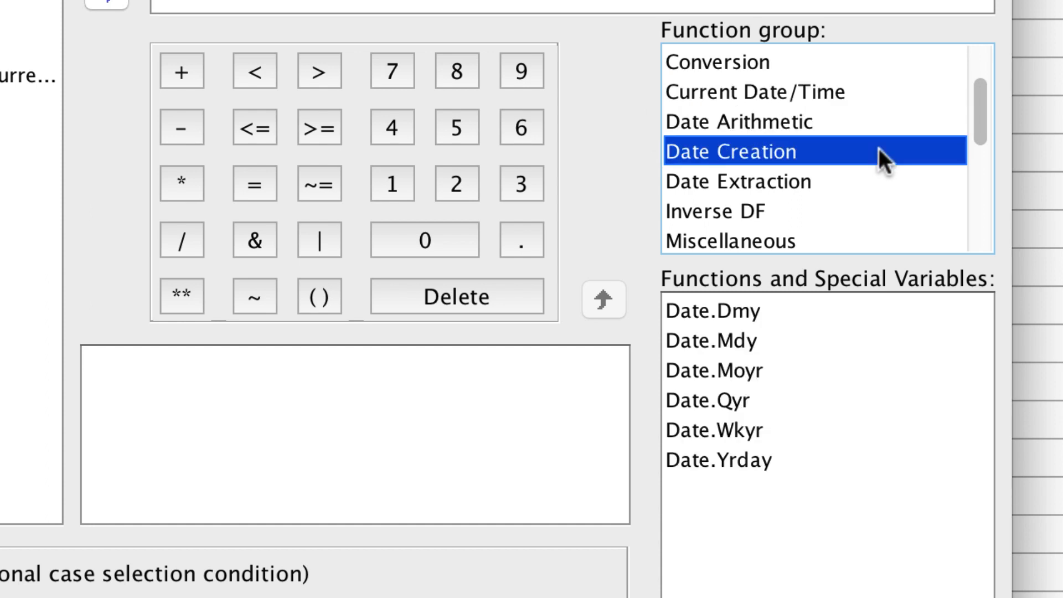
pyautogui.click(893, 185)
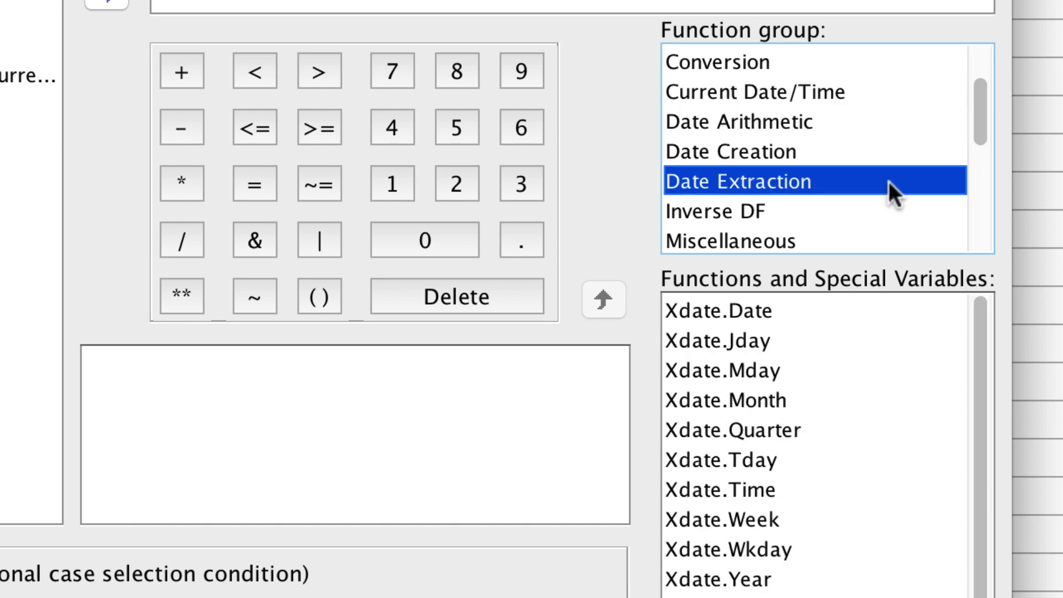
pyautogui.click(868, 94)
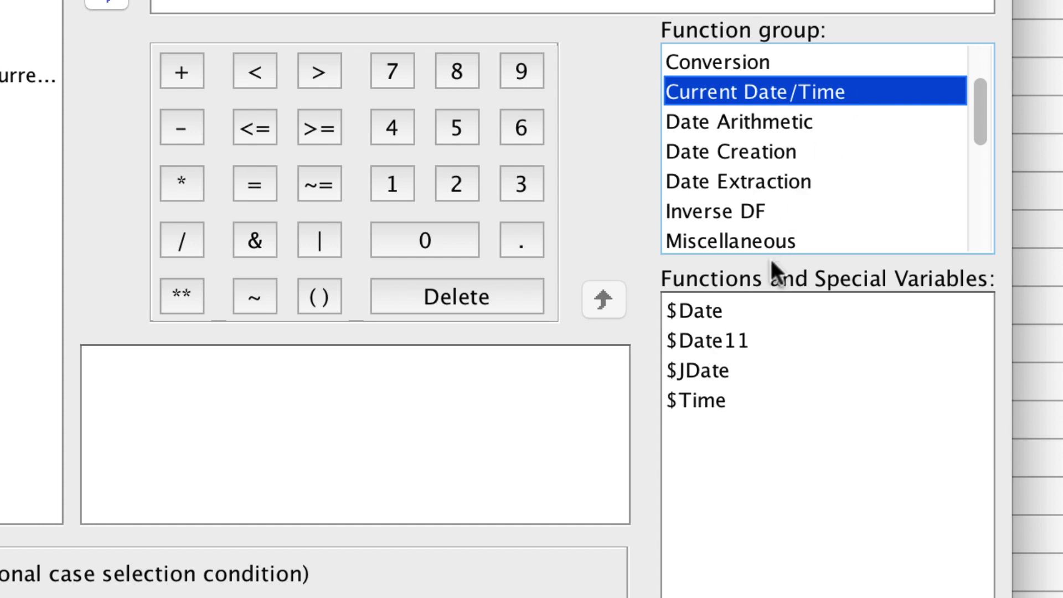
pyautogui.click(776, 313)
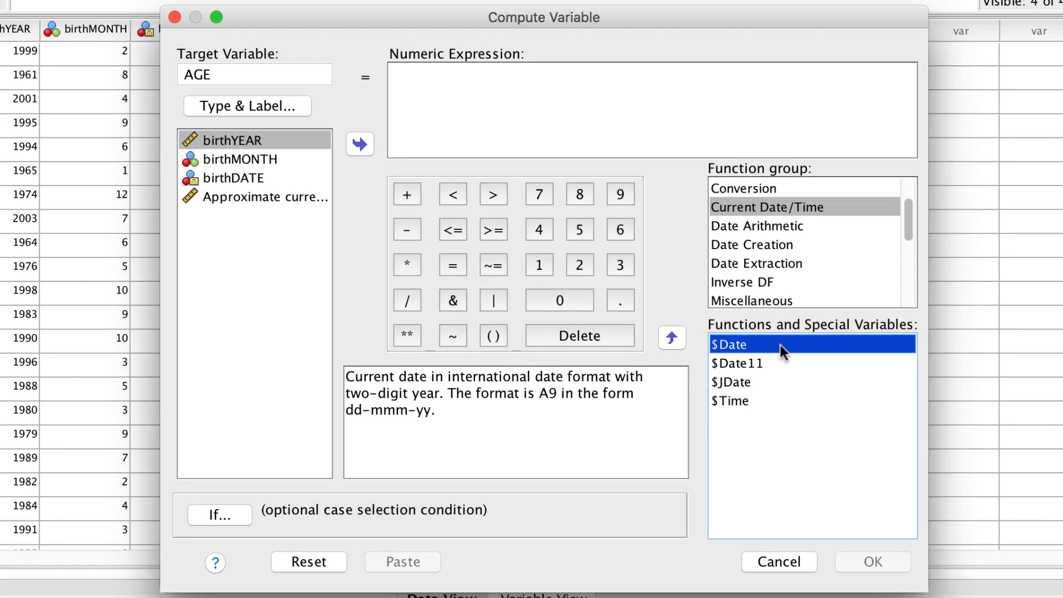
# - Insert the DATEDIFF date arithmetic function into the expression with $TIME as its first argument
pyautogui.click(803, 221)
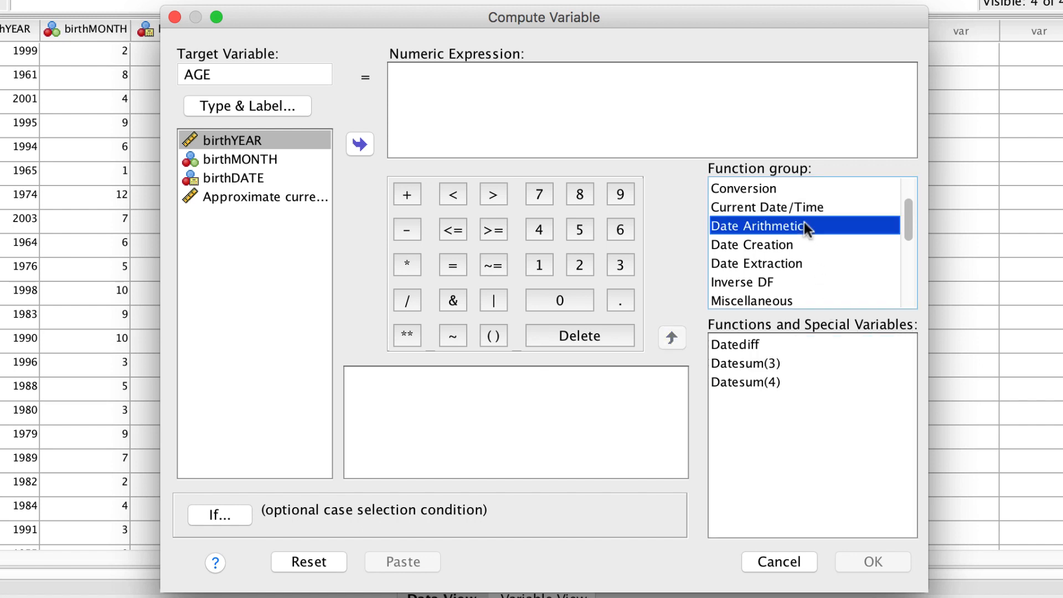
pyautogui.click(786, 345)
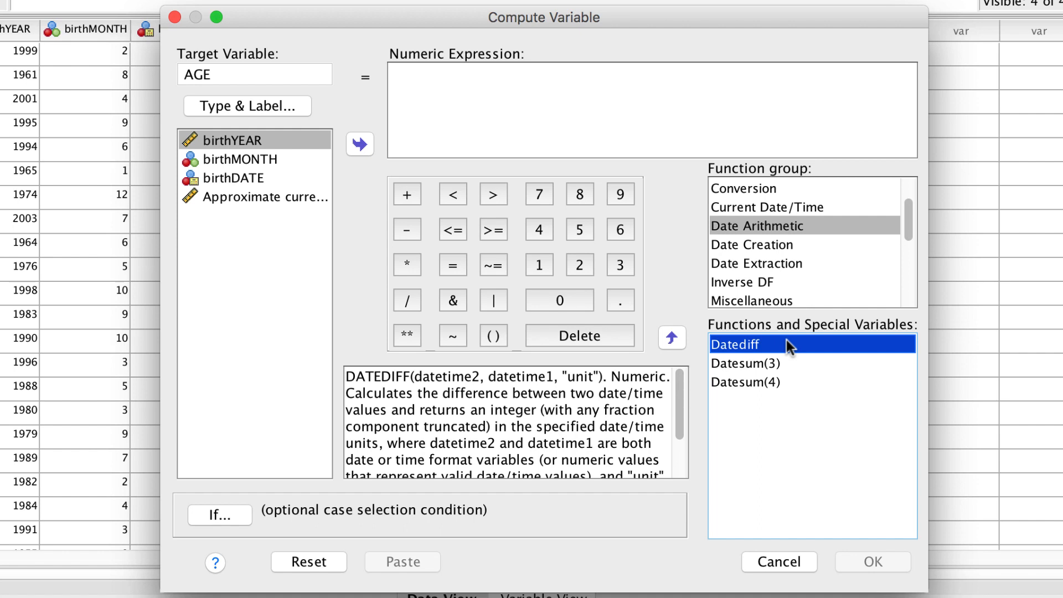
pyautogui.doubleClick(786, 340)
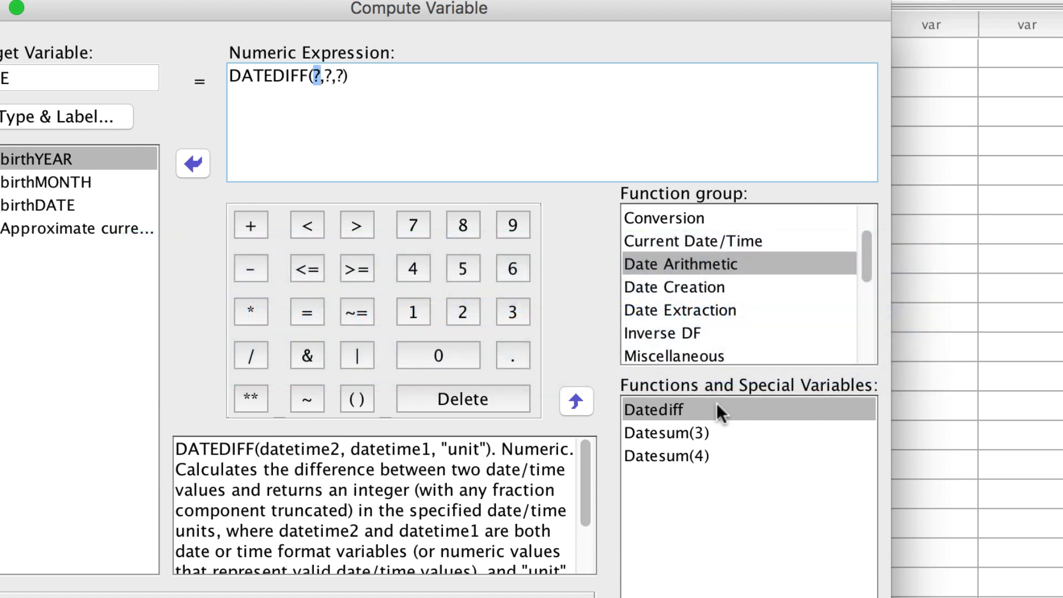
pyautogui.click(755, 238)
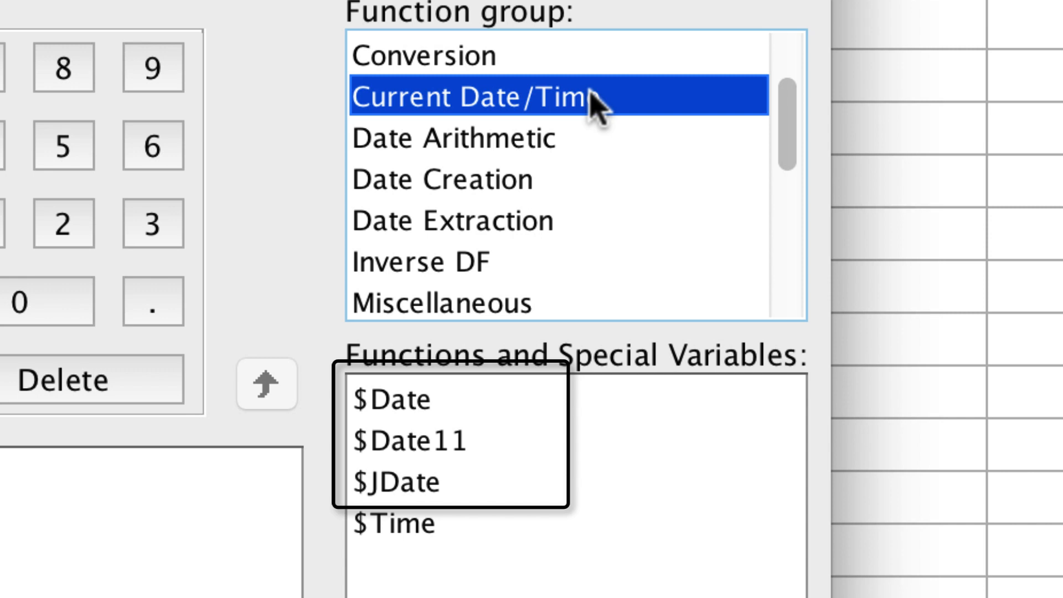
pyautogui.click(435, 529)
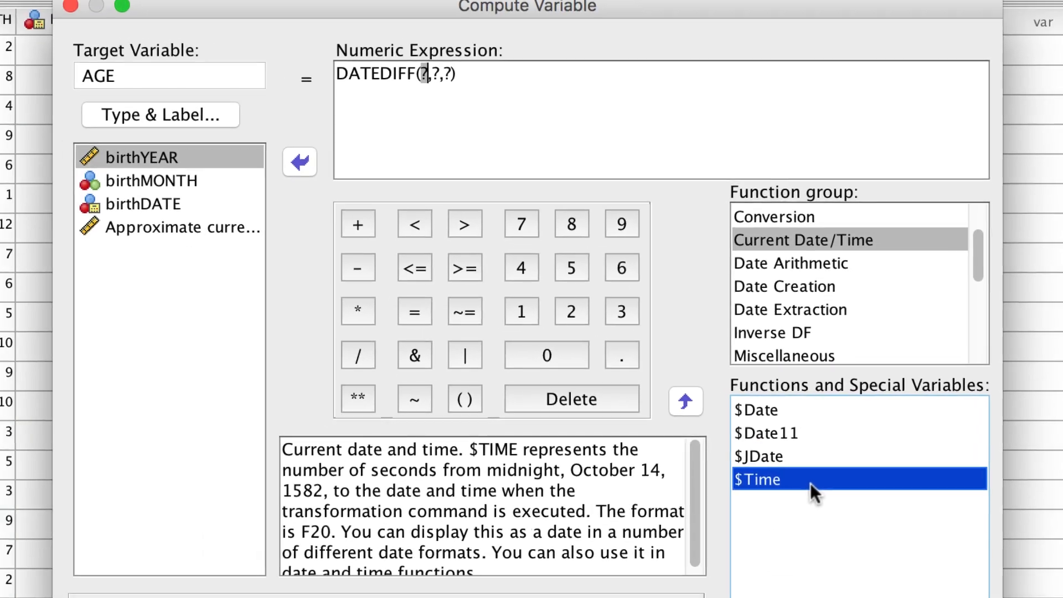
pyautogui.doubleClick(609, 510)
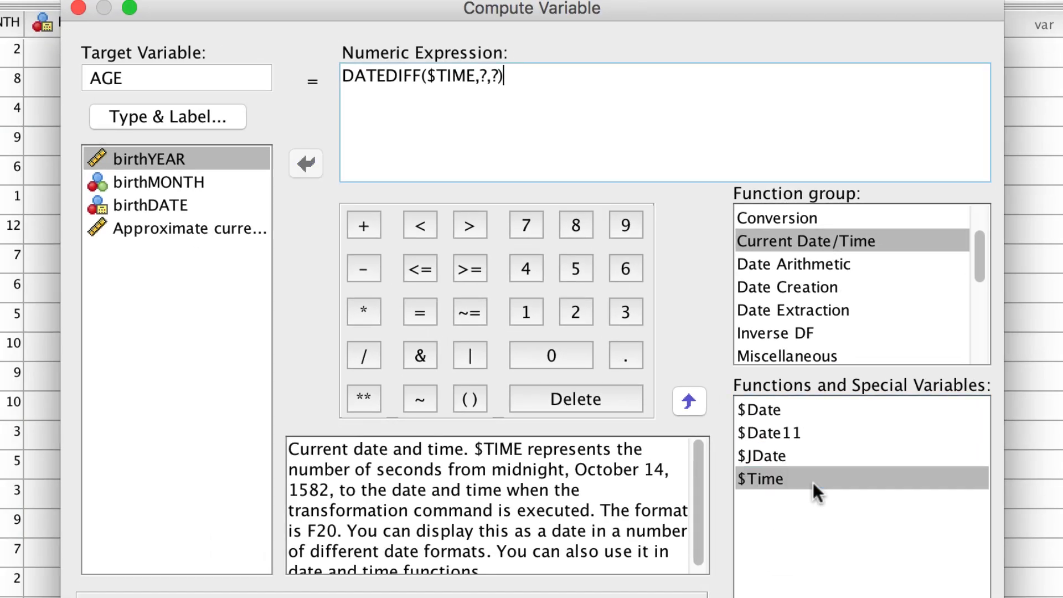
# - Complete the expression as DATEDIFF($TIME,birthDATE,"years") and run the AGE computation
pyautogui.press('Left')
pyautogui.press('Left')
pyautogui.press('Left')
pyautogui.press('BackSpace')
pyautogui.doubleClick(170, 204)
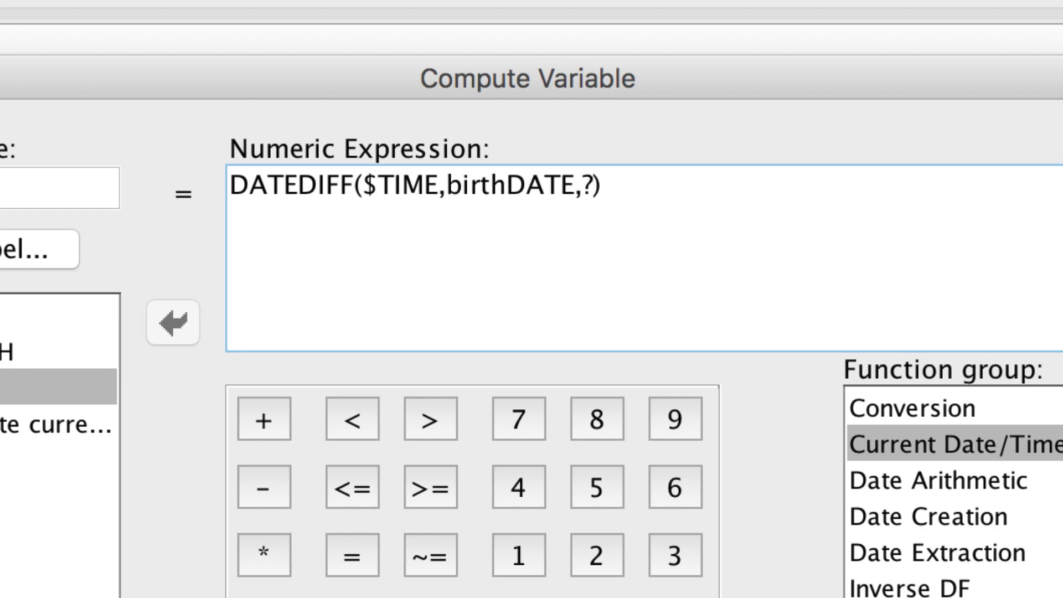
pyautogui.press('BackSpace')
pyautogui.write('"years')
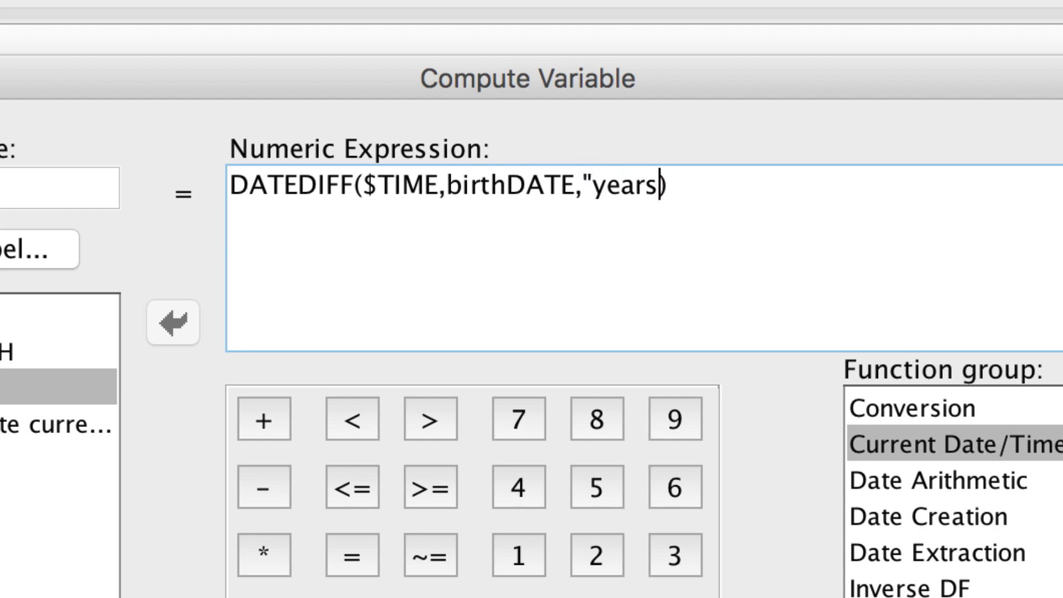
pyautogui.write('"')
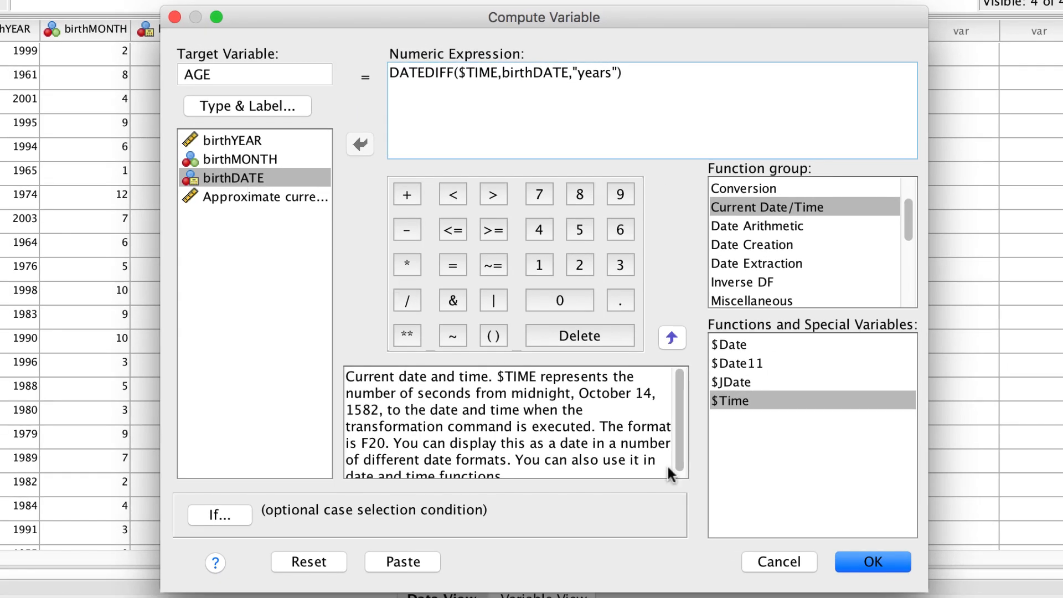
pyautogui.click(873, 563)
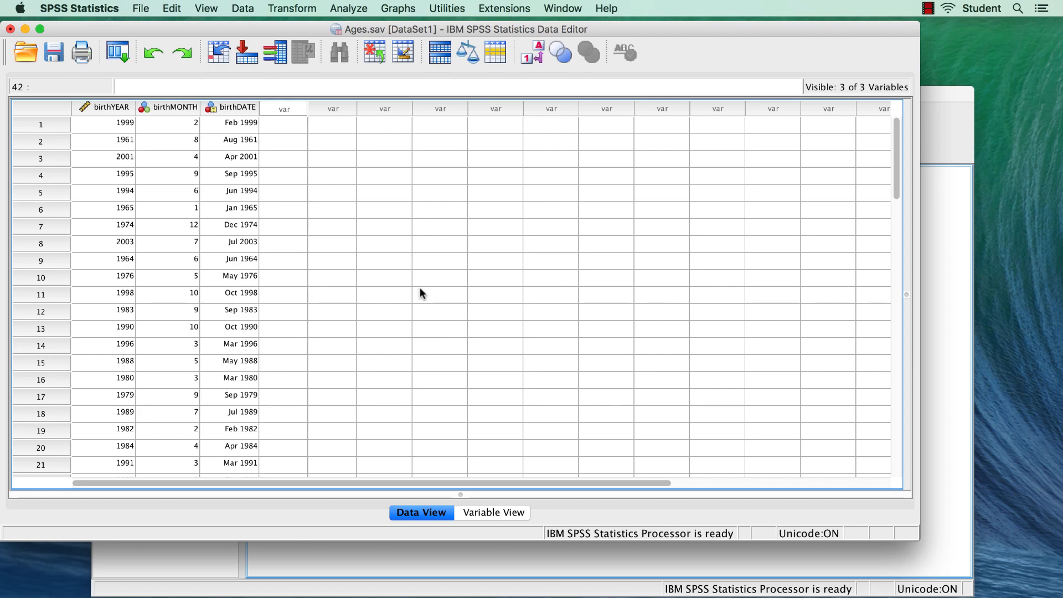
pyautogui.scroll(-5, 420, 289)
pyautogui.scroll(-1, 420, 292)
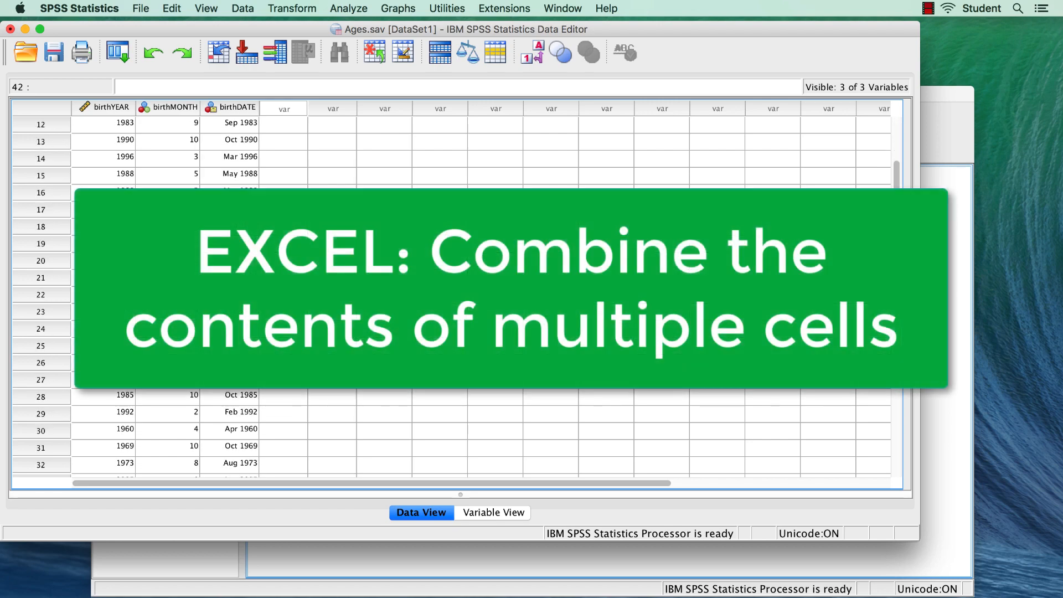